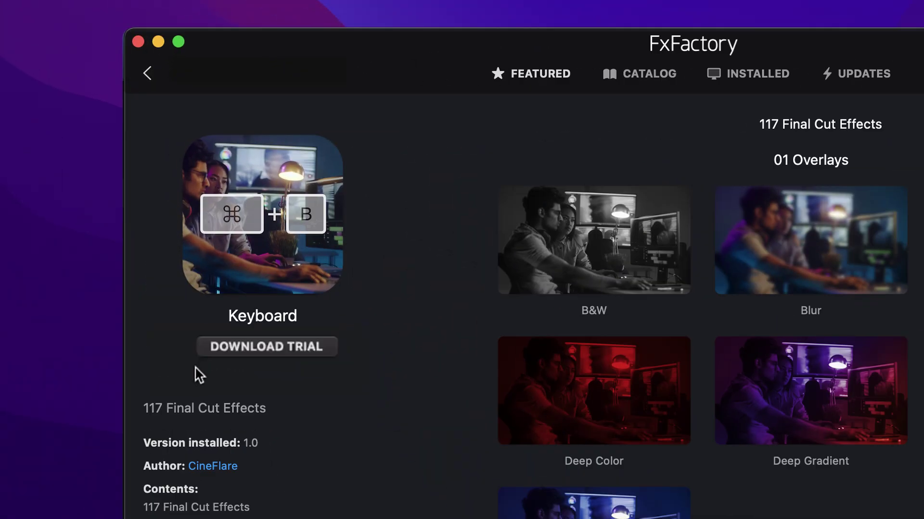
Download the FxFactory Keyboard effects trial so CineFlare Keyboard titles appear in Final Cut Pro.
left_click(330, 345)
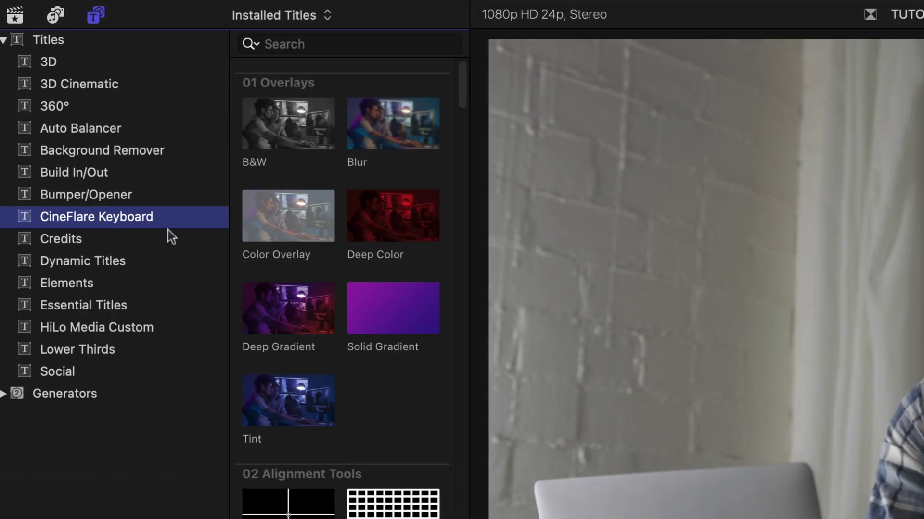
Hide the title categories and scroll through the CineFlare Keyboard titles, from overlays to bonus tools.
left_click(99, 16)
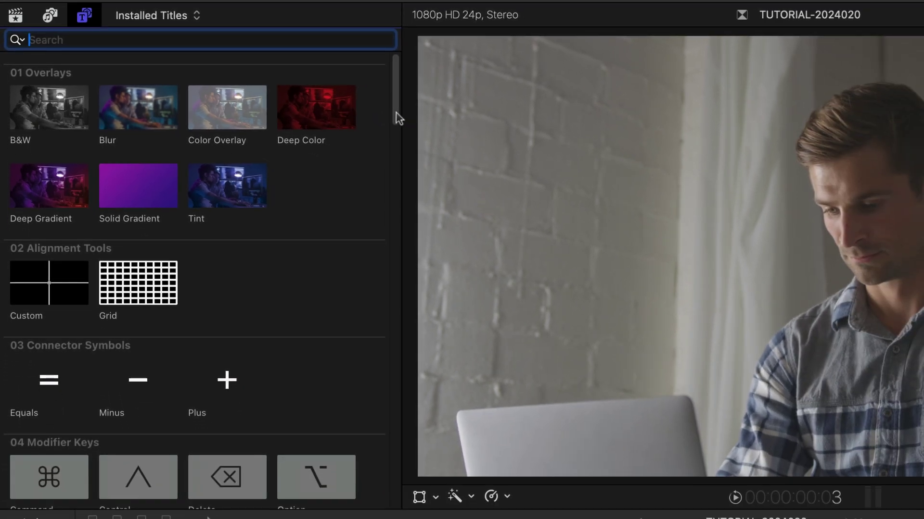
mouse_move(398, 118)
left_mouse_down()
mouse_move(389, 226)
mouse_move(397, 327)
left_mouse_up()
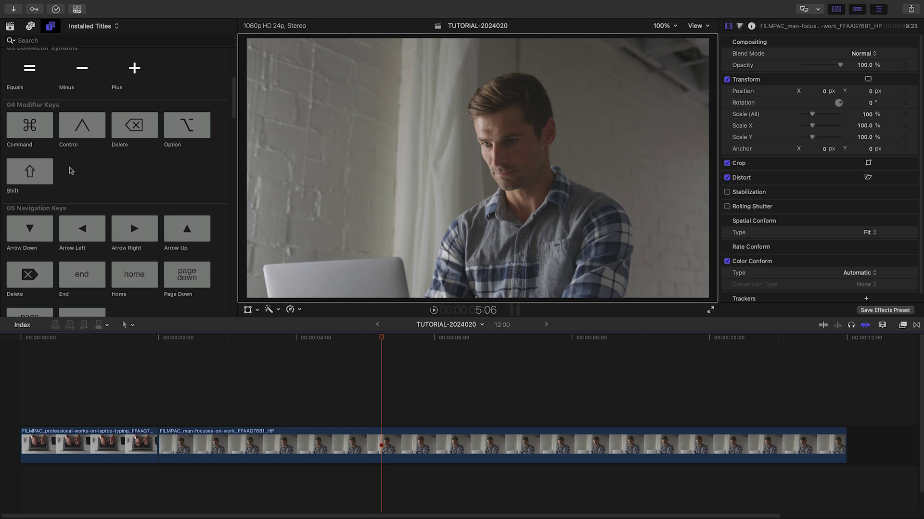
Place the Command key title above the clip at 2 s and extend it to 12 s.
left_click_drag(179, 365, 161, 421)
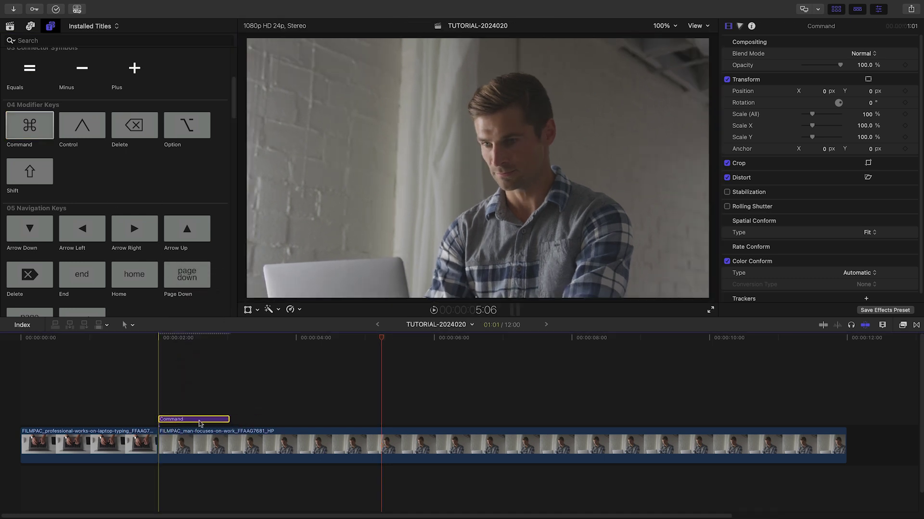
left_click_drag(227, 420, 844, 419)
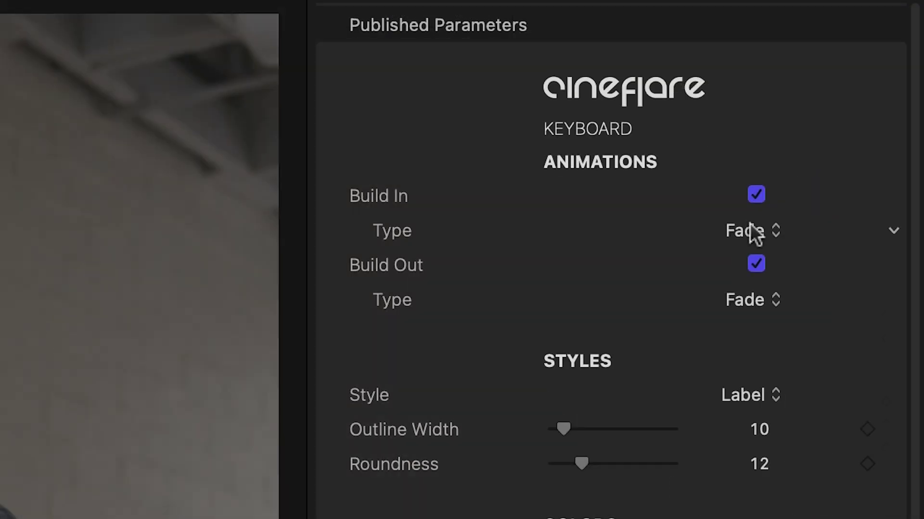
Give the Command title a new Build In type, Keyboard Mimic style and red outline.
left_click(812, 184)
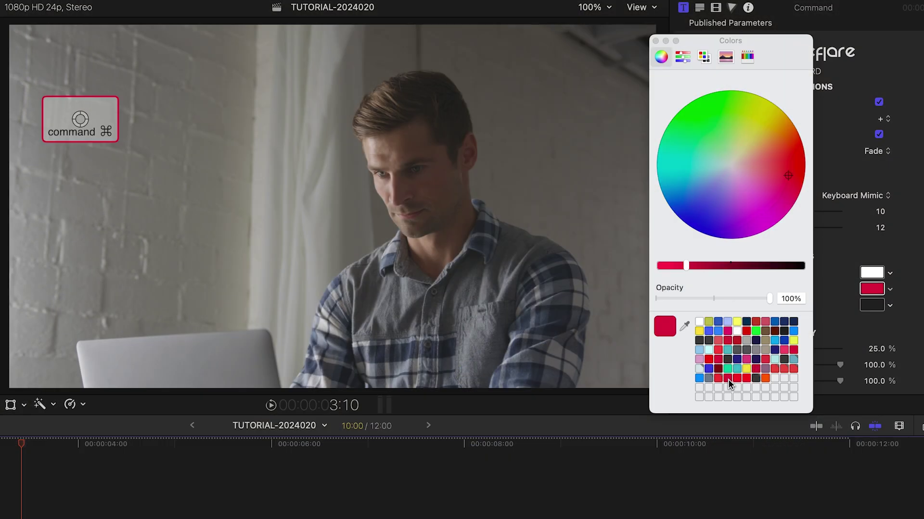
left_click(656, 42)
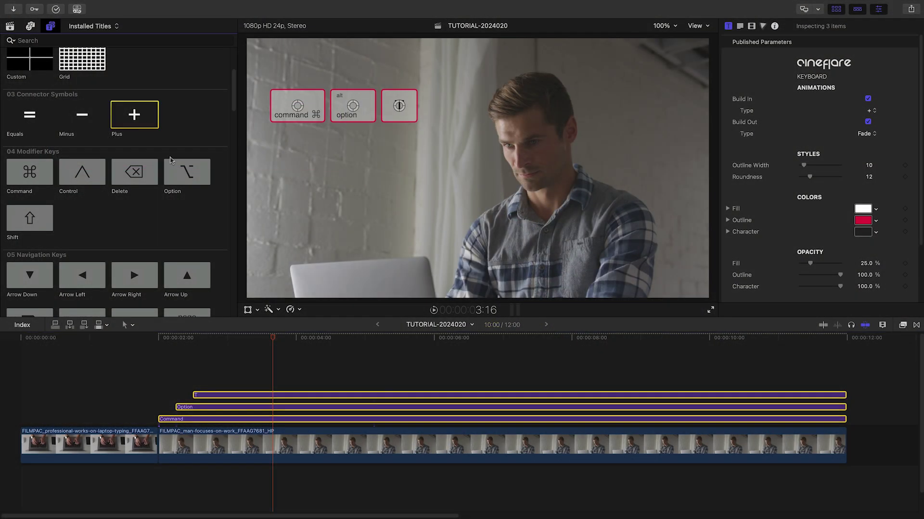
Add the Plus symbol title to the key stack above the main clip.
left_click_drag(134, 115, 276, 384)
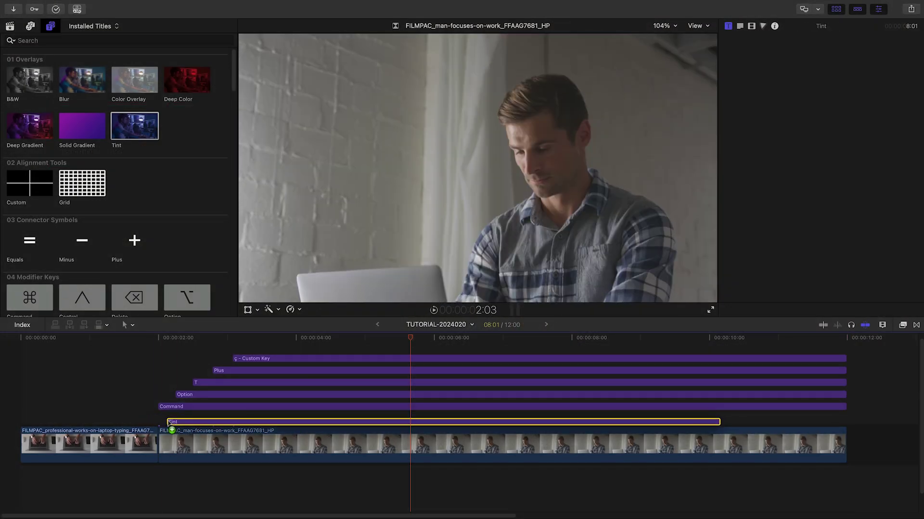
Extend the Tint overlay across the main clip and set its colour to teal.
left_click_drag(709, 418, 835, 422)
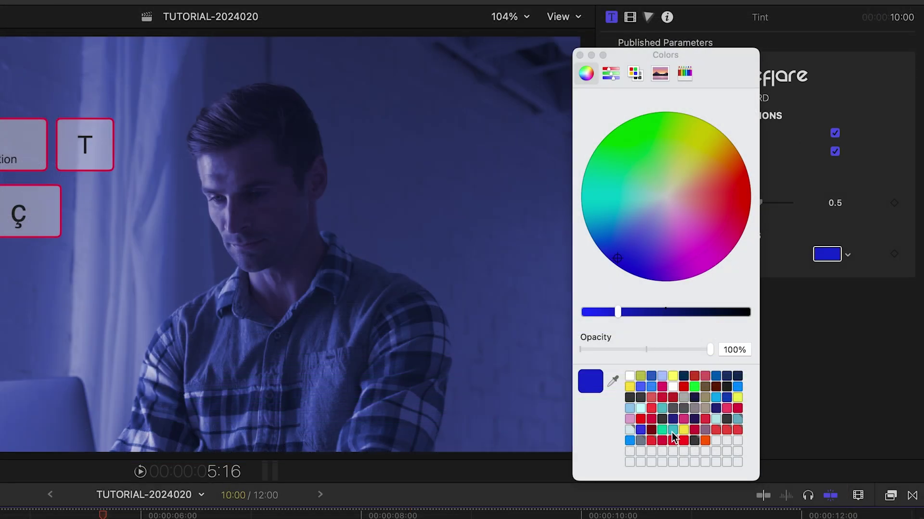
left_click(672, 431)
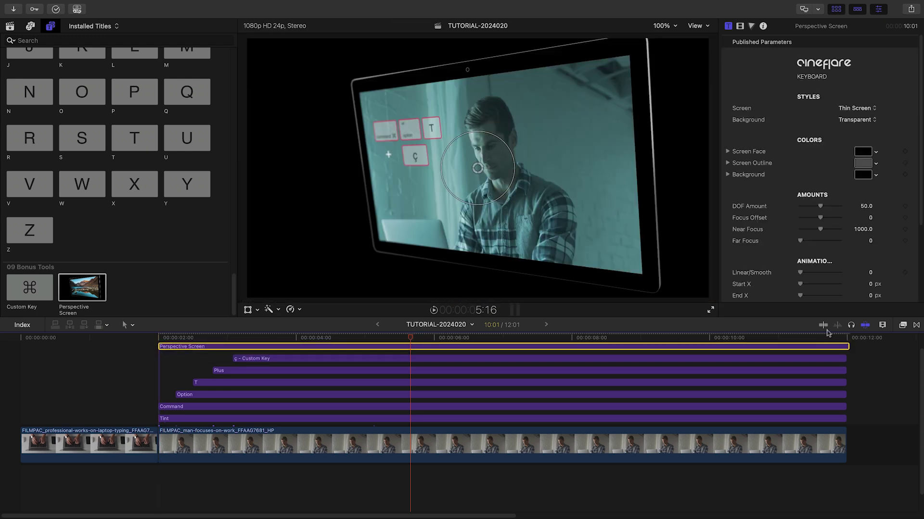
Trim the Perspective Screen to the clip, set Focus Offset 550, reduce Rot Y, then preview.
left_click_drag(848, 346, 845, 346)
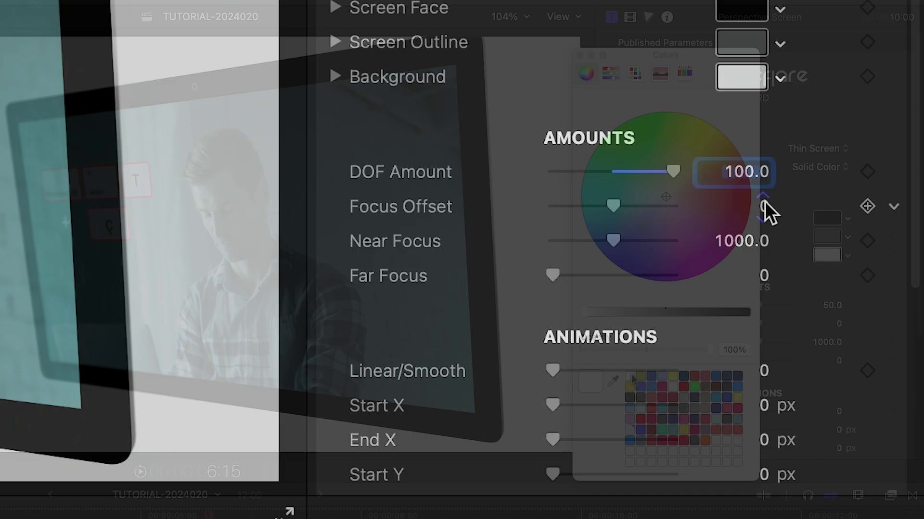
left_click(762, 201)
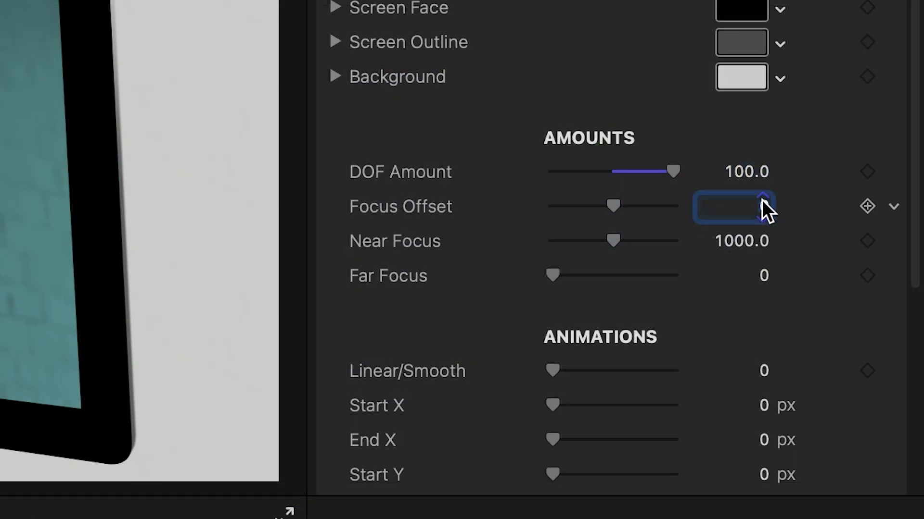
type("550")
key("Return")
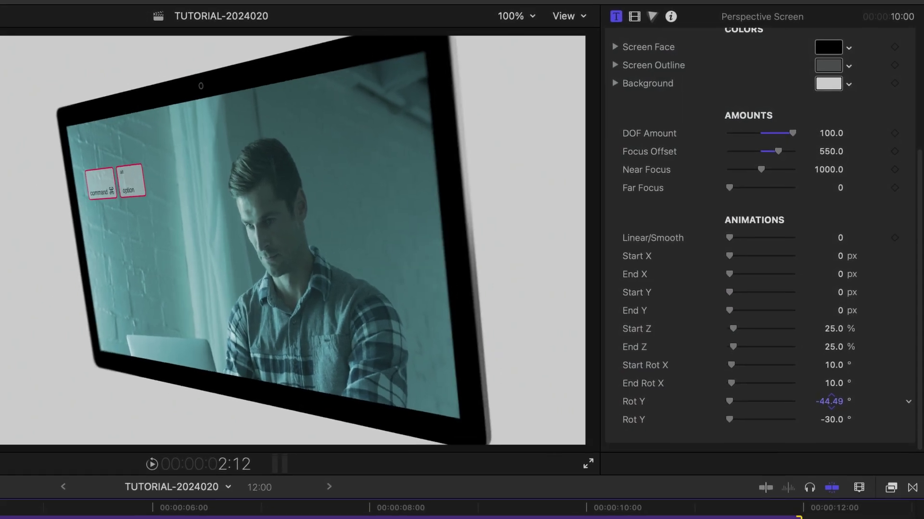
left_click_drag(832, 402, 833, 387)
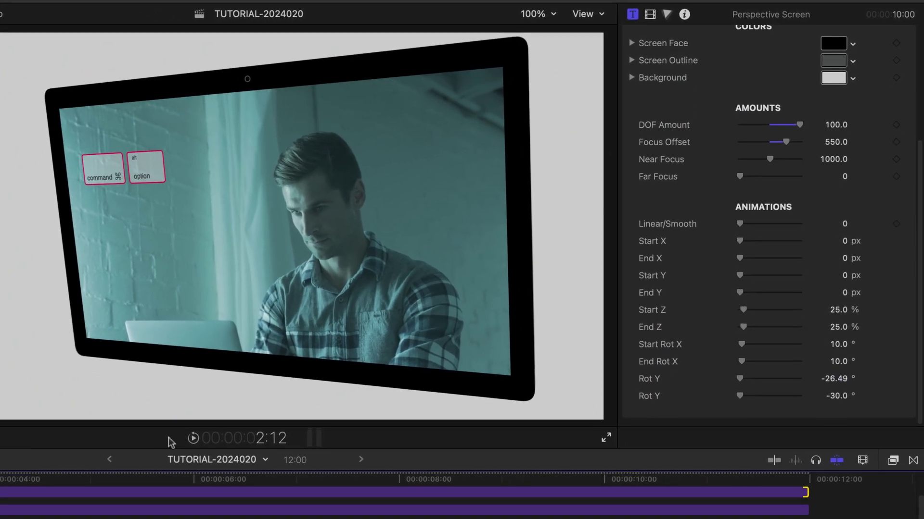
left_click_drag(53, 471, 626, 469)
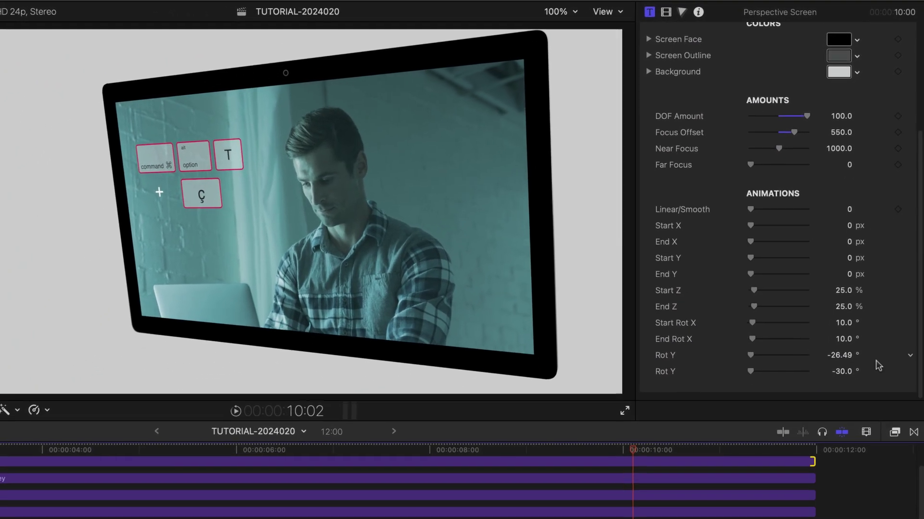